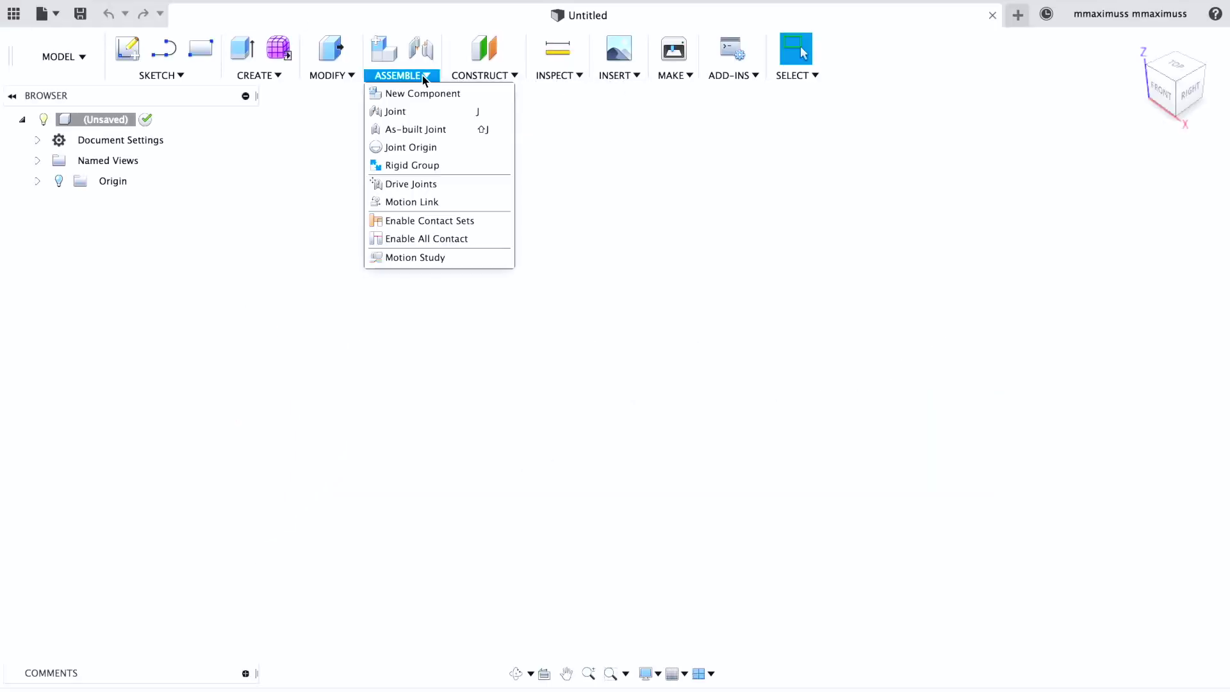
# - Create a new component named 'phone stand' and start a sketch on the XY ground plane
pyautogui.click(423, 94)
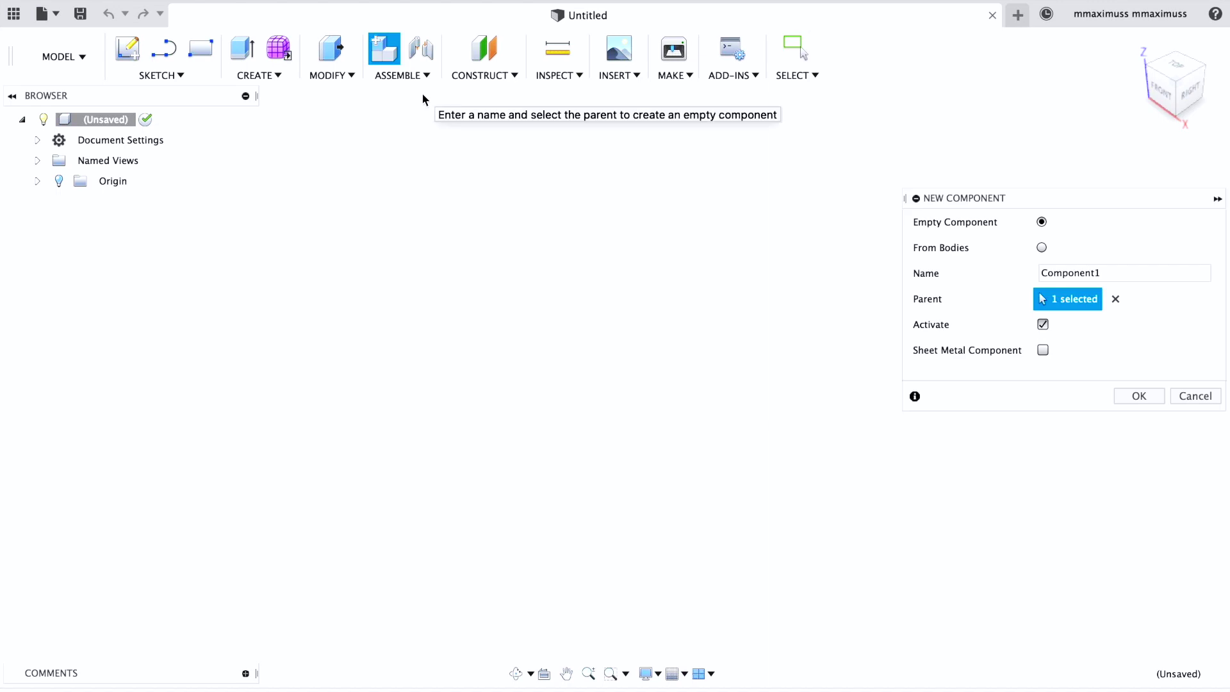
pyautogui.write('phone stand')
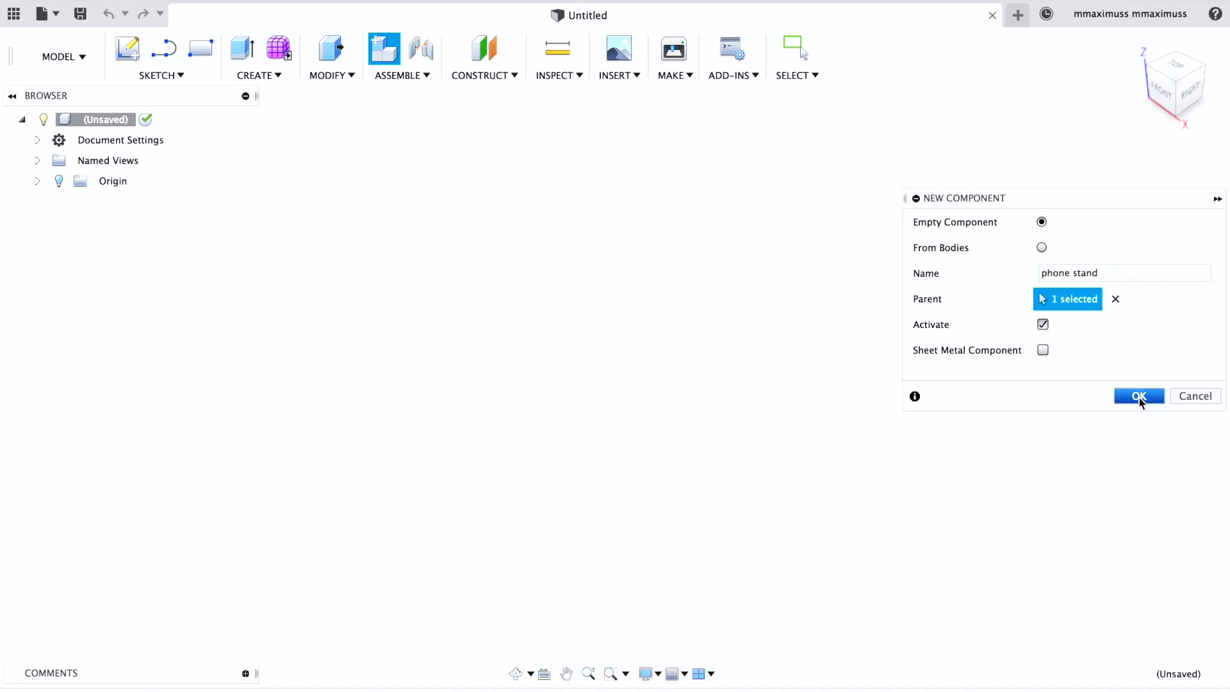
pyautogui.click(162, 75)
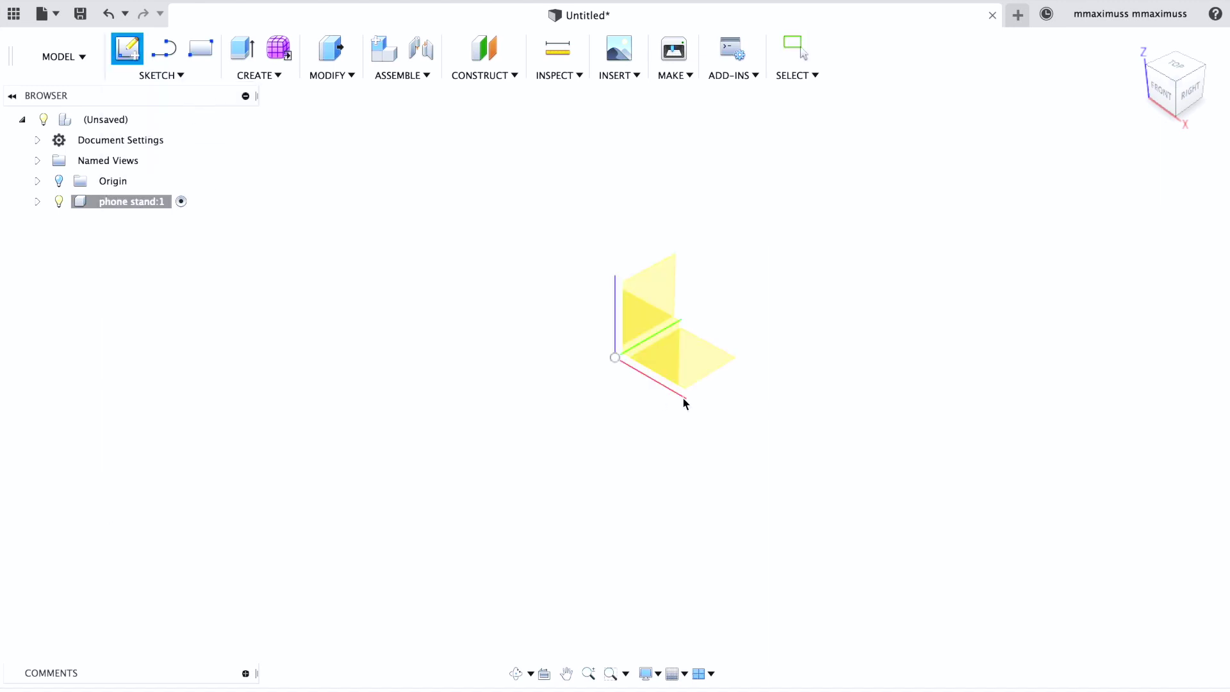
pyautogui.click(684, 401)
# - Draw a 90 mm diameter circle, finish the sketch and select it as the profile
pyautogui.click(161, 75)
pyautogui.click(147, 146)
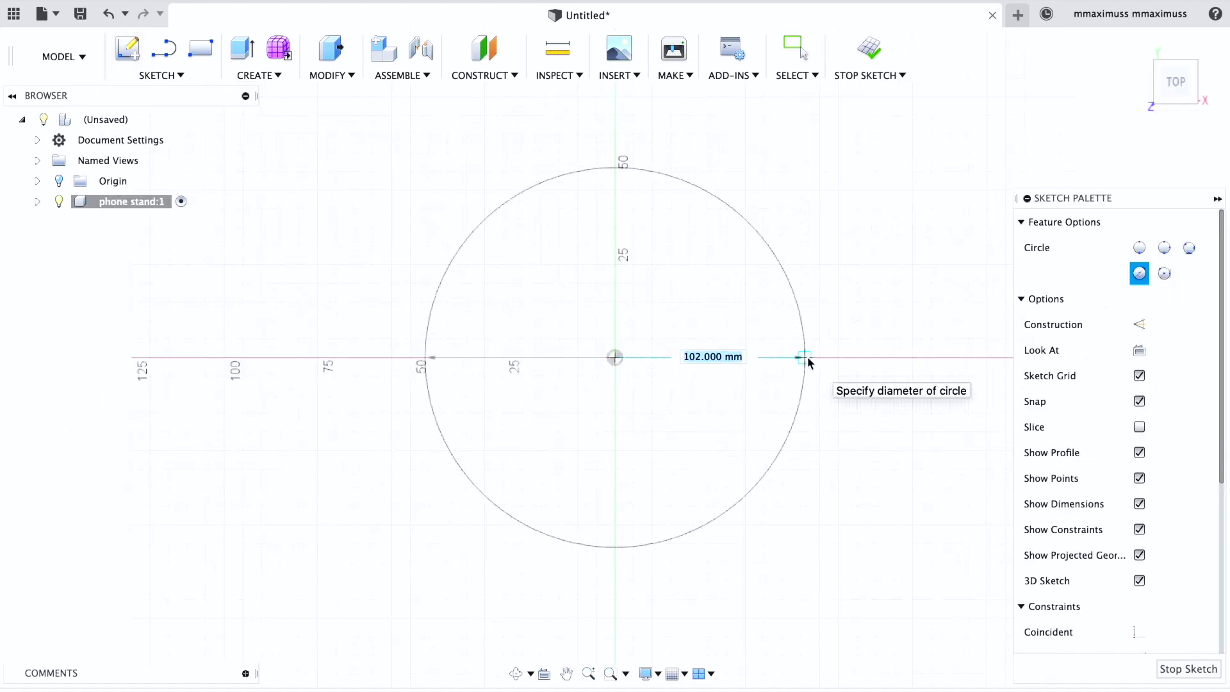
pyautogui.write('90')
pyautogui.press('Return')
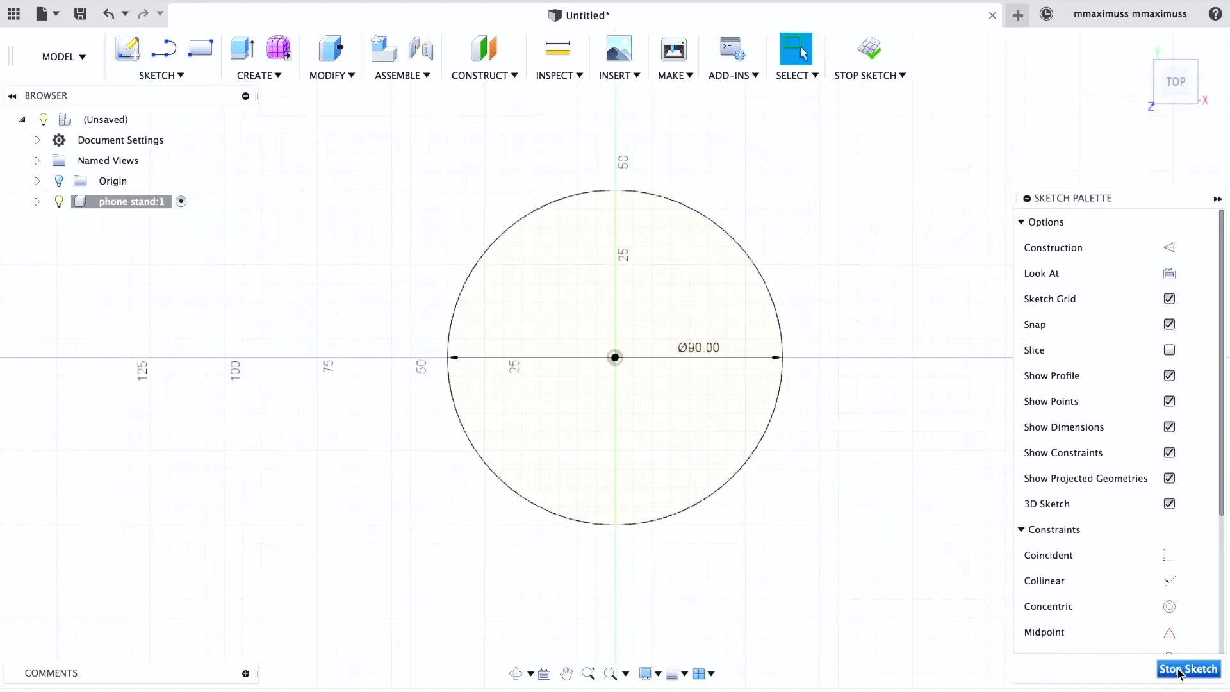
pyautogui.click(1188, 669)
pyautogui.click(685, 384)
# - Extrude the base circle into a 3 mm disk
pyautogui.press('e')
pyautogui.write('3')
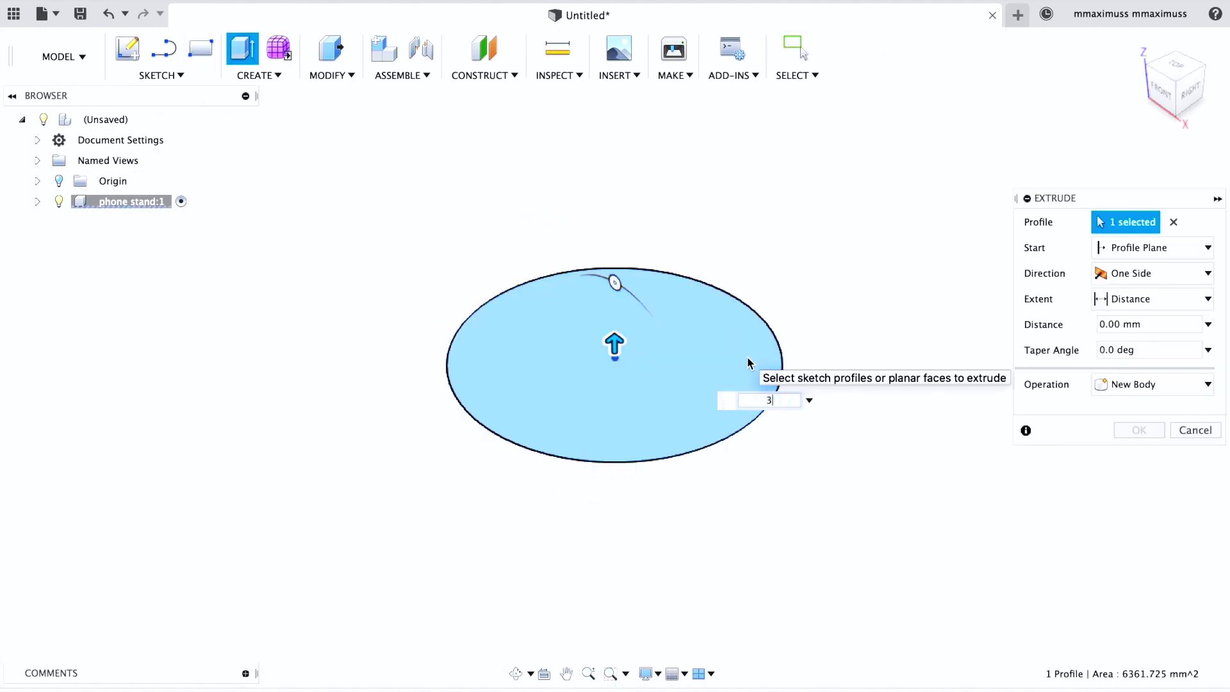
pyautogui.press('Return')
pyautogui.press('l')
pyautogui.click(672, 307)
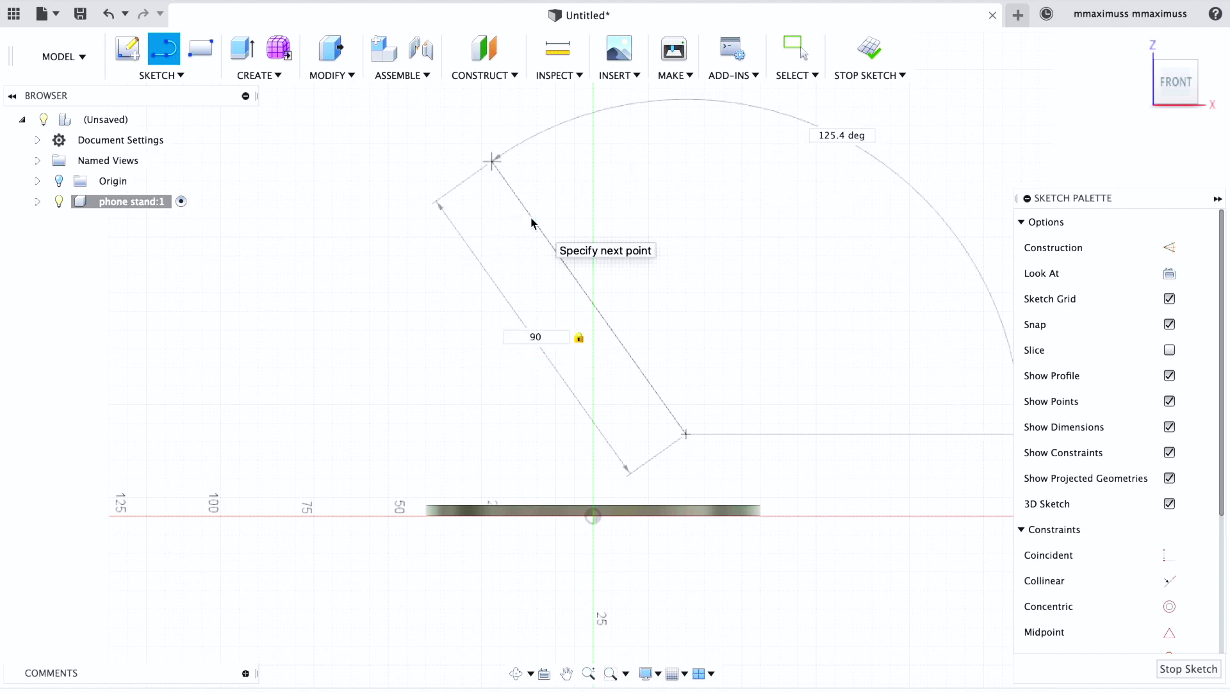
# - Sketch the L-shaped holder lines on the front plane with a 3 mm offset
pyautogui.press('Return')
pyautogui.write('o')
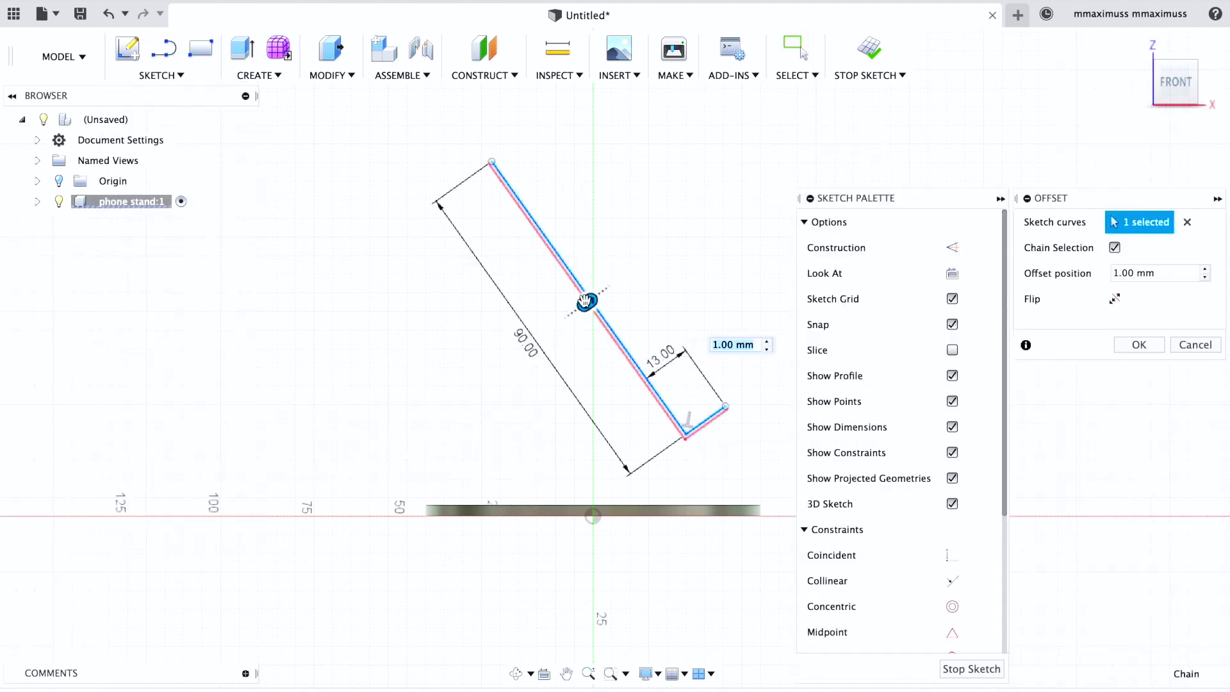
pyautogui.write('3')
pyautogui.press('Return')
pyautogui.click(242, 52)
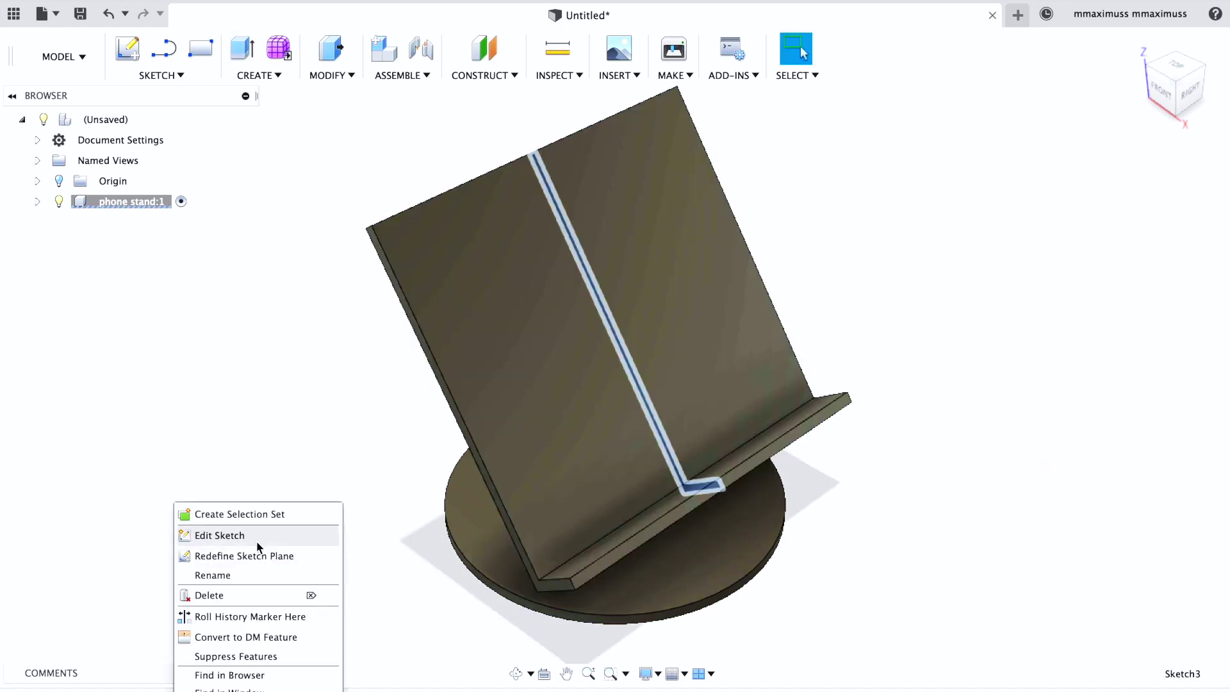
# - Edit the holder sketch to 60 mm and move its lines 7 mm along X
pyautogui.click(220, 535)
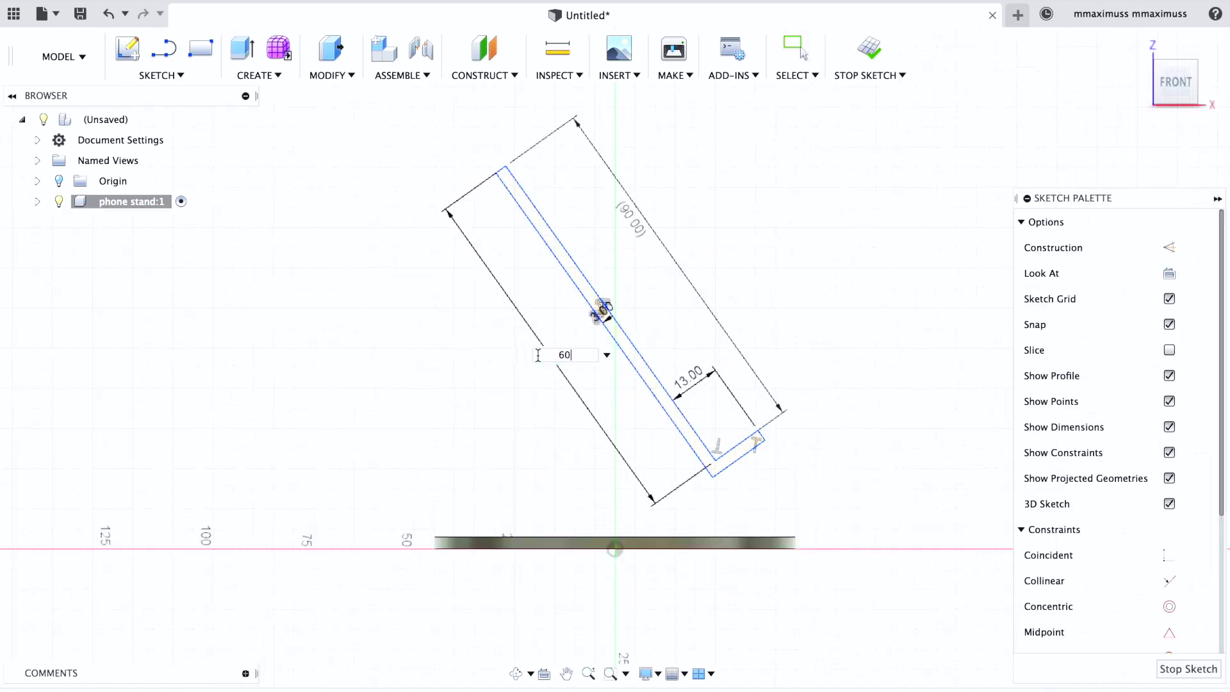
pyautogui.press('m')
pyautogui.moveTo(642, 306); pyautogui.dragTo(615, 308)
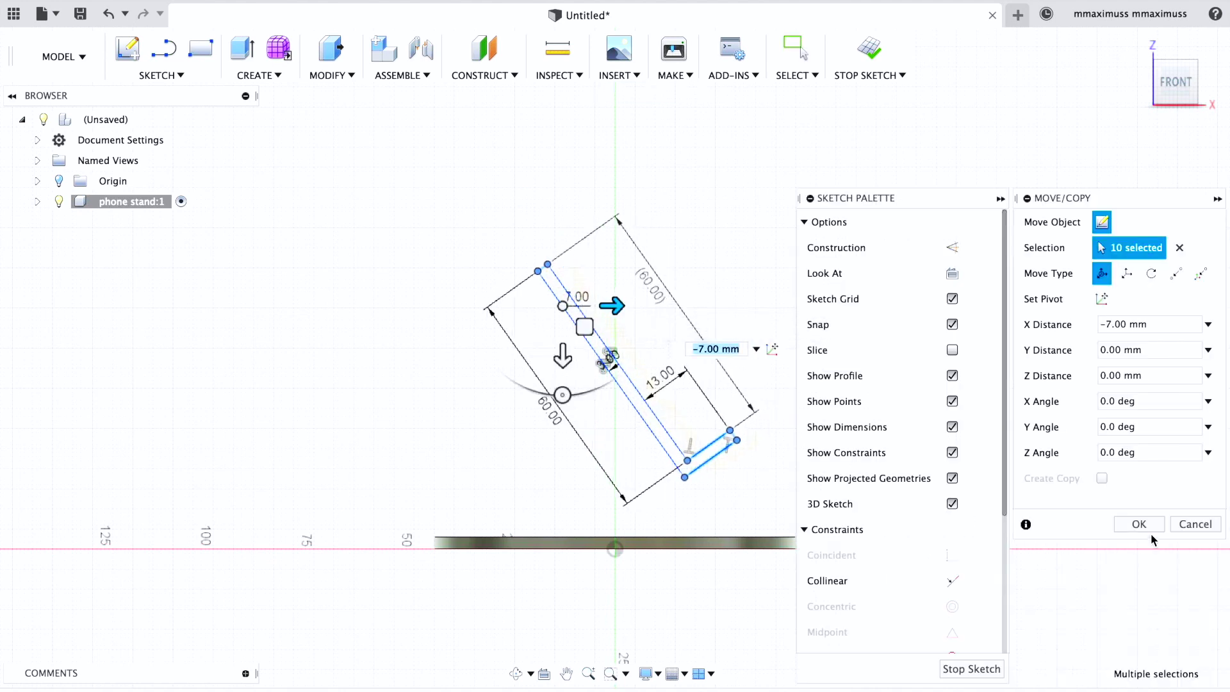
pyautogui.click(1139, 524)
pyautogui.click(126, 55)
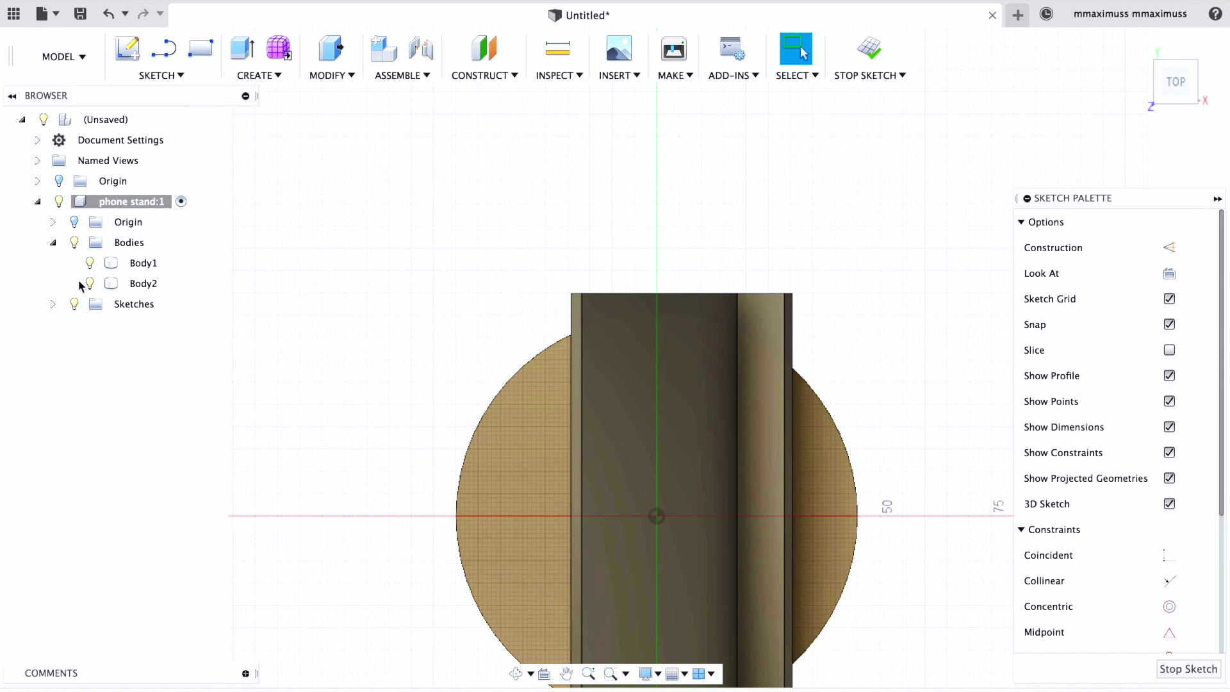
# - Hide the holder body and sketch a 10 mm circle at the base centre
pyautogui.click(89, 284)
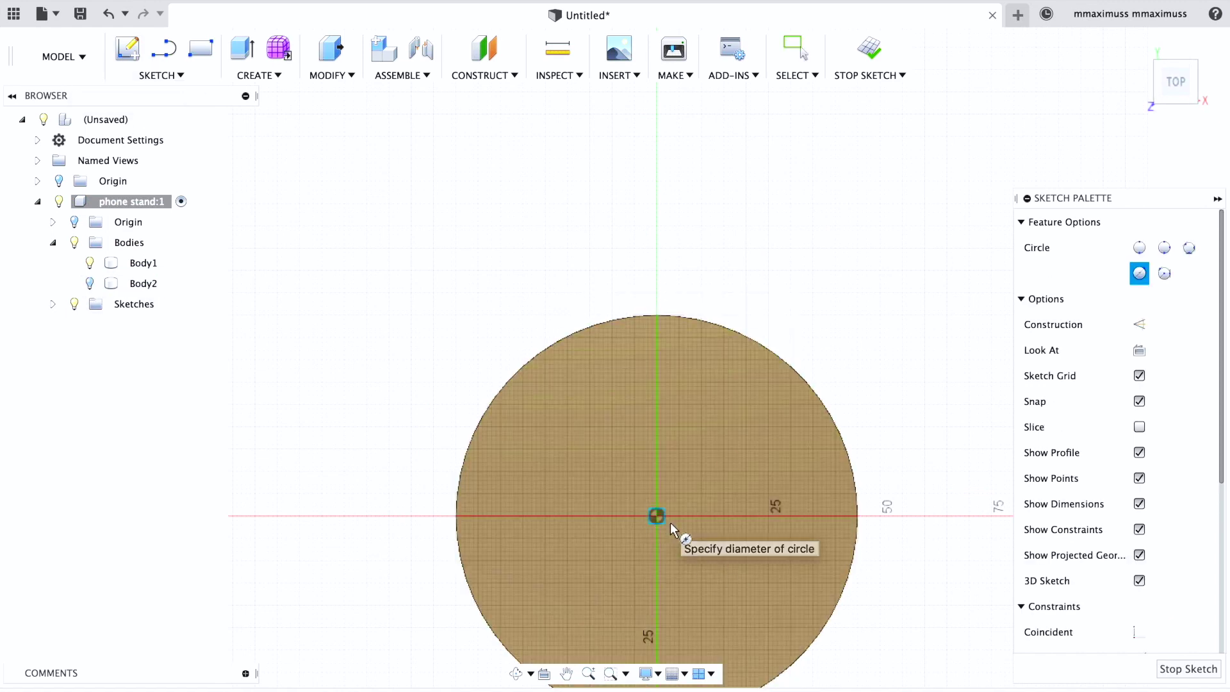
pyautogui.write('10')
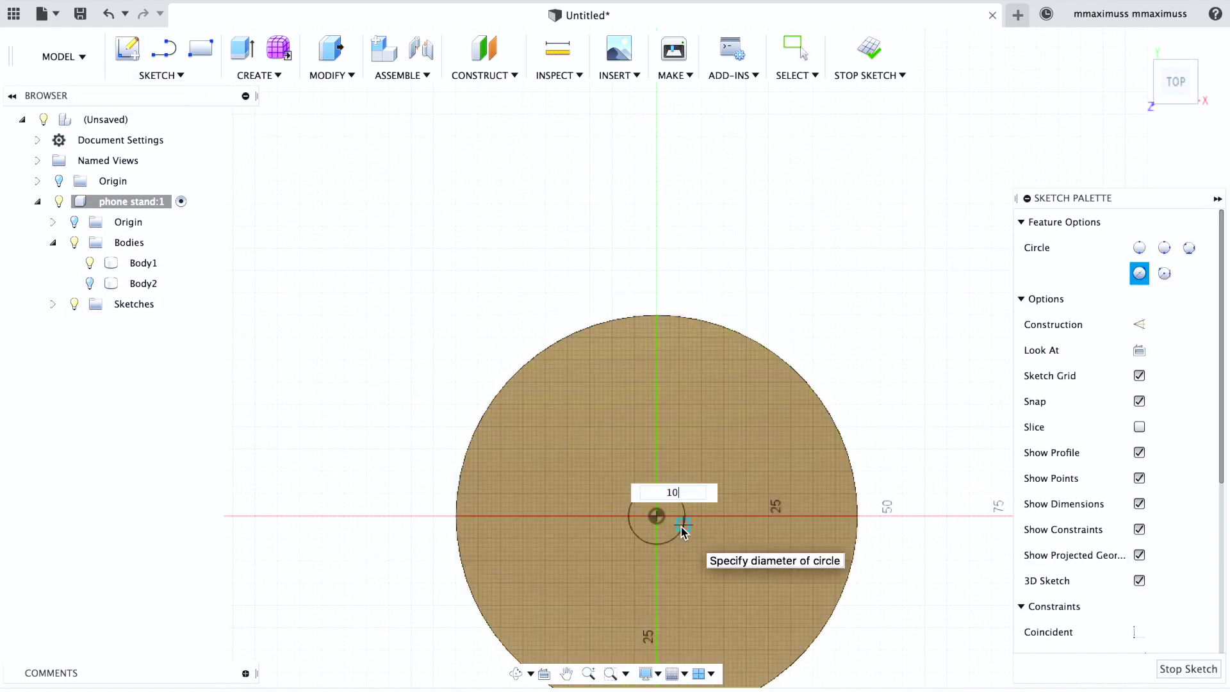
pyautogui.press('Return')
pyautogui.press('Escape')
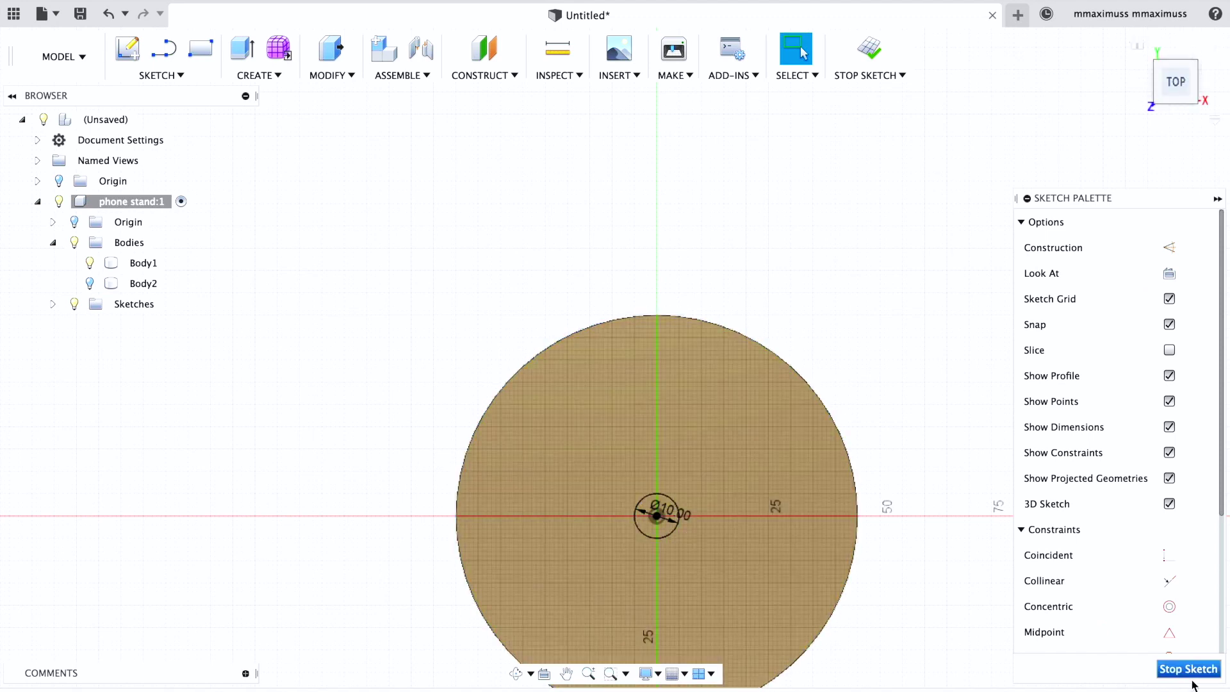
pyautogui.click(1188, 669)
# - Extrude the 10 mm circle 'To Object' up to the holder's back face, joining bodies
pyautogui.click(90, 283)
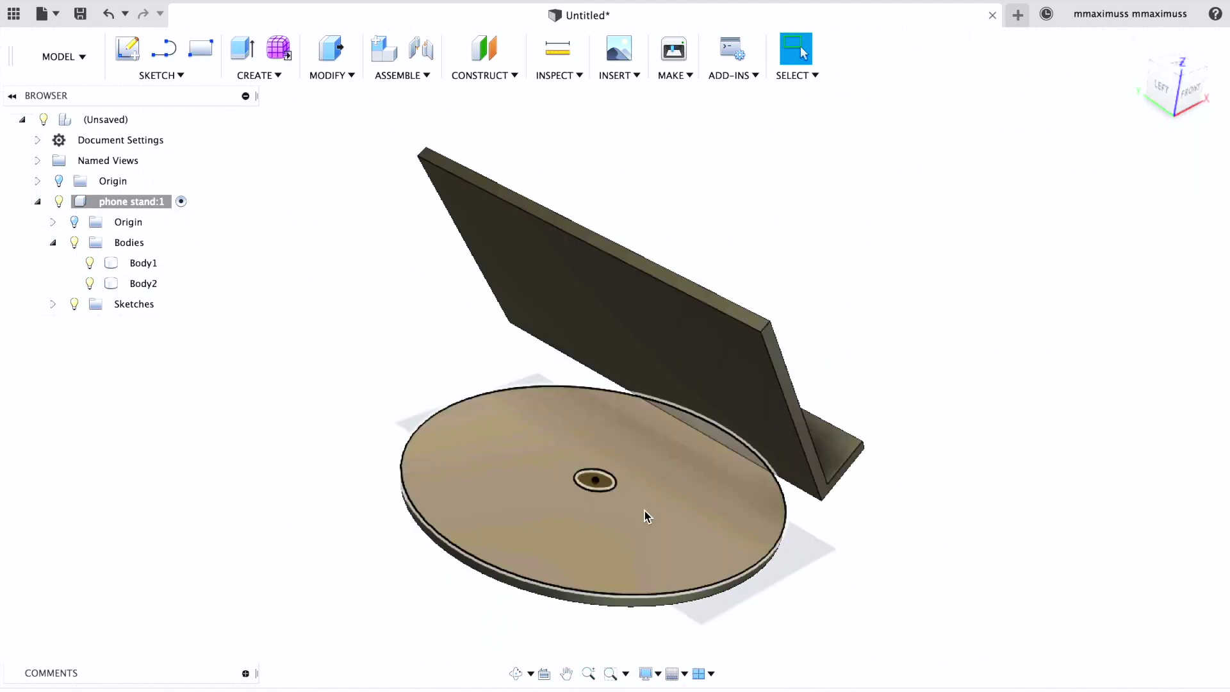
pyautogui.press('e')
pyautogui.click(1207, 299)
pyautogui.click(1134, 340)
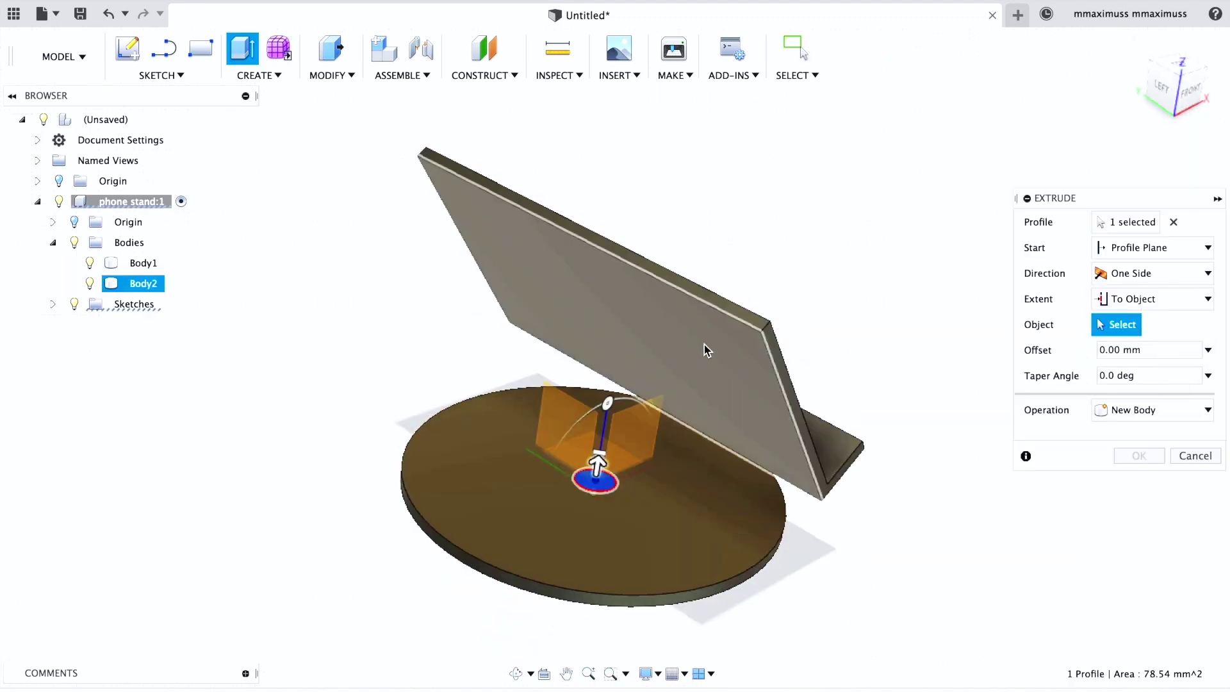
pyautogui.click(706, 349)
pyautogui.click(1139, 507)
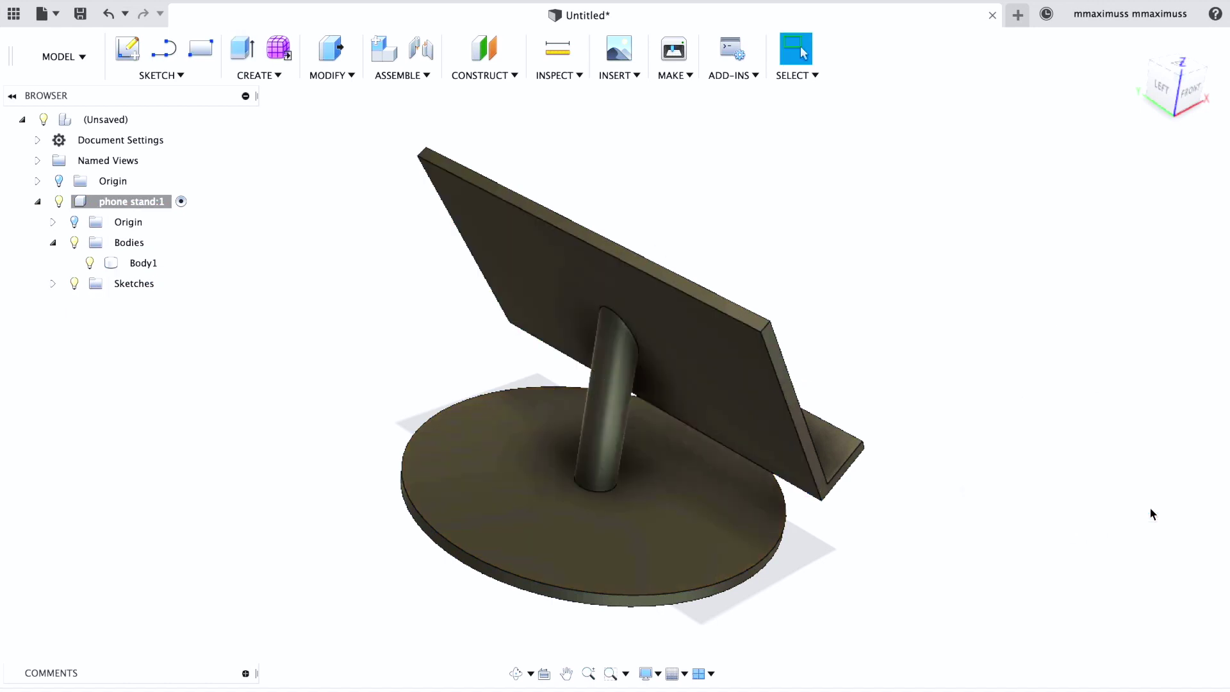
# - Set tube fillets to 19.5 and 5.5 mm, fillet the base rim 3.5 mm, and send to Cura
pyautogui.moveTo(558, 530)
pyautogui.mouseDown()
pyautogui.moveTo(564, 461)
pyautogui.moveTo(566, 474)
pyautogui.mouseUp()
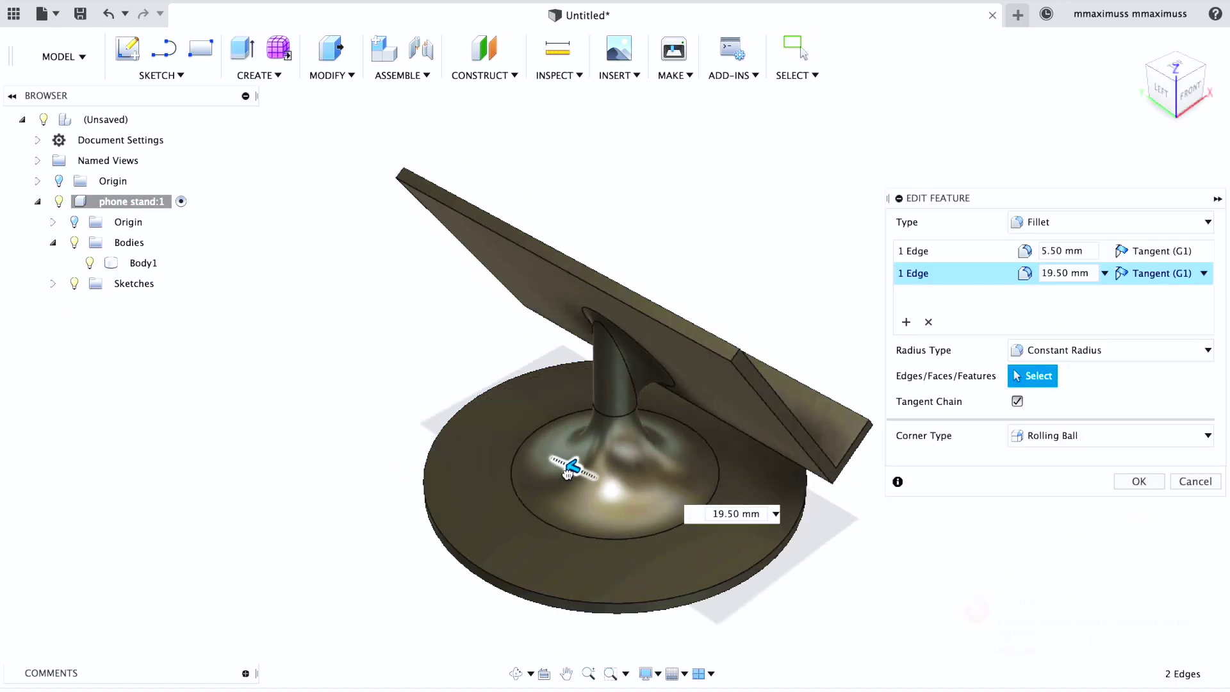
pyautogui.click(1139, 482)
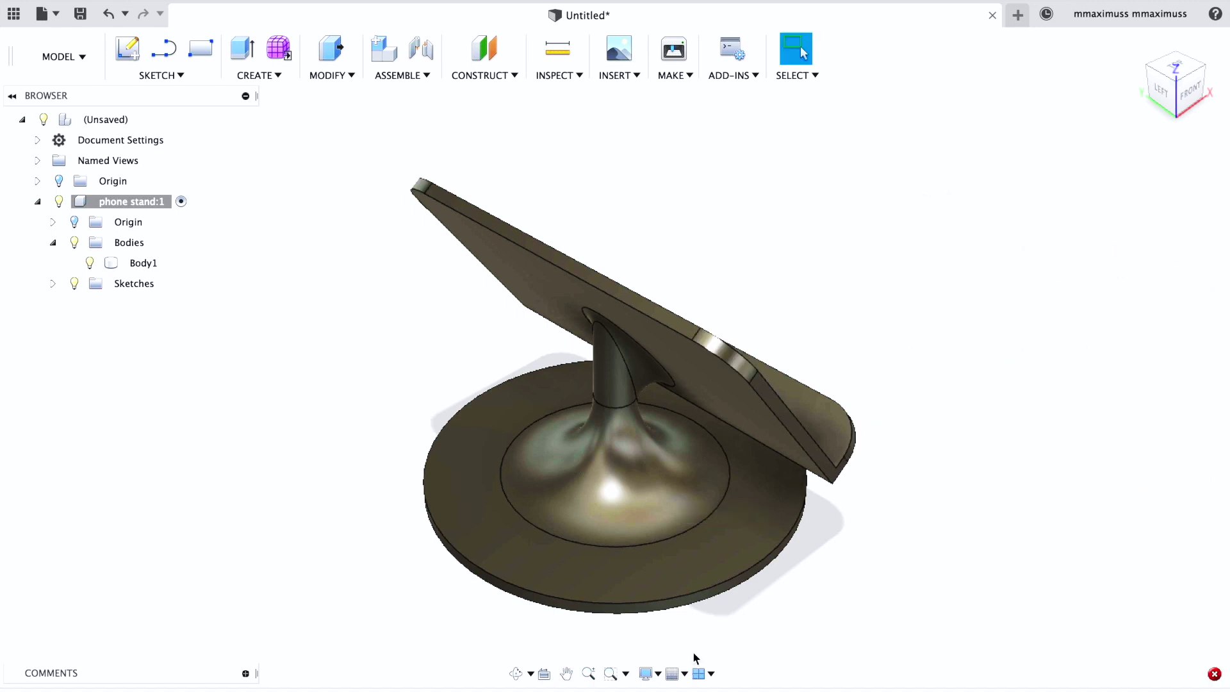
pyautogui.press('f')
pyautogui.click(465, 392)
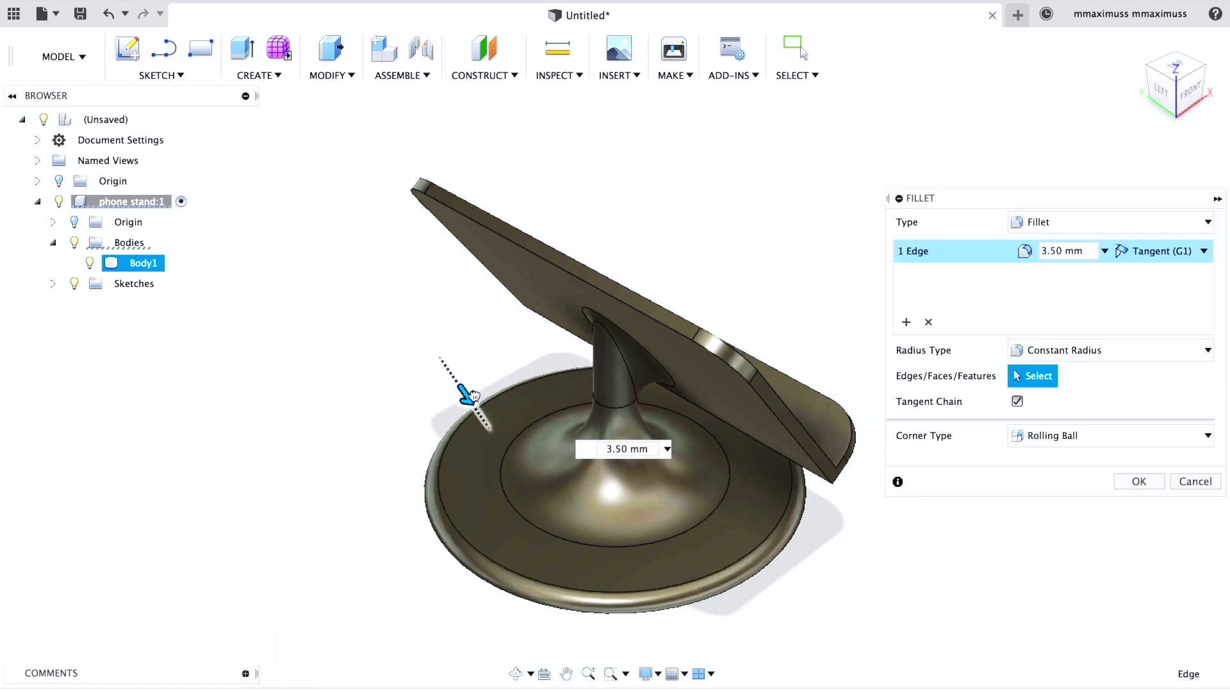
pyautogui.moveTo(469, 394); pyautogui.dragTo(475, 404)
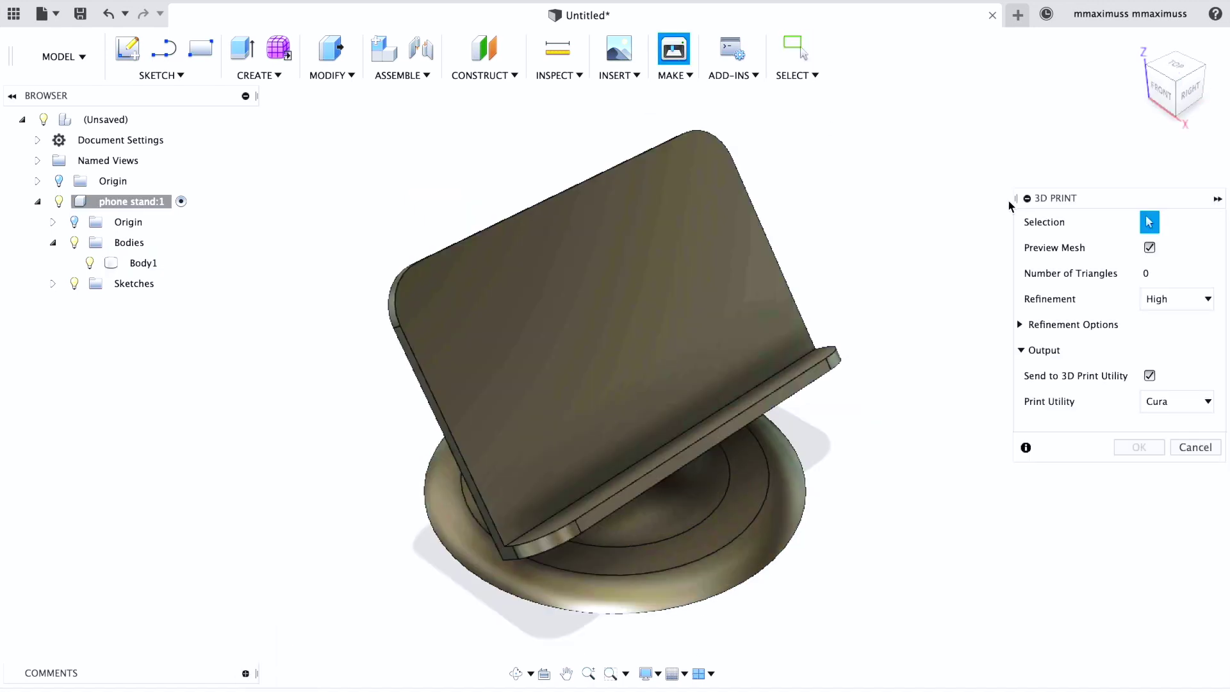
pyautogui.click(683, 359)
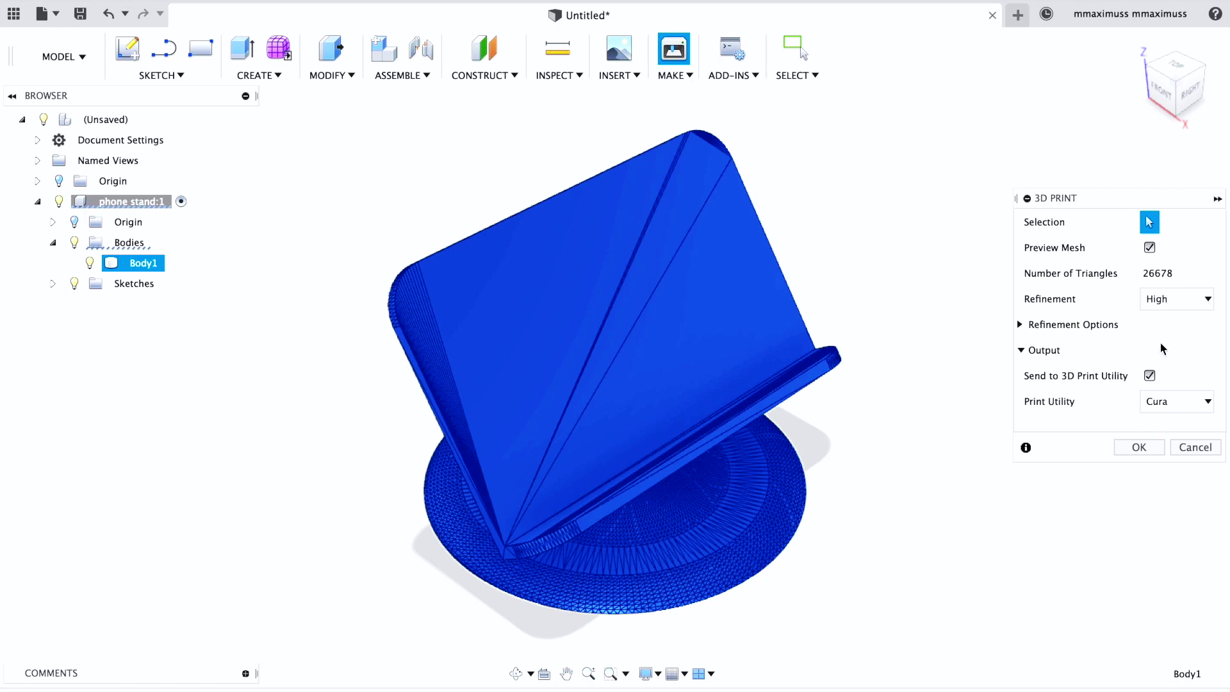
pyautogui.click(1139, 447)
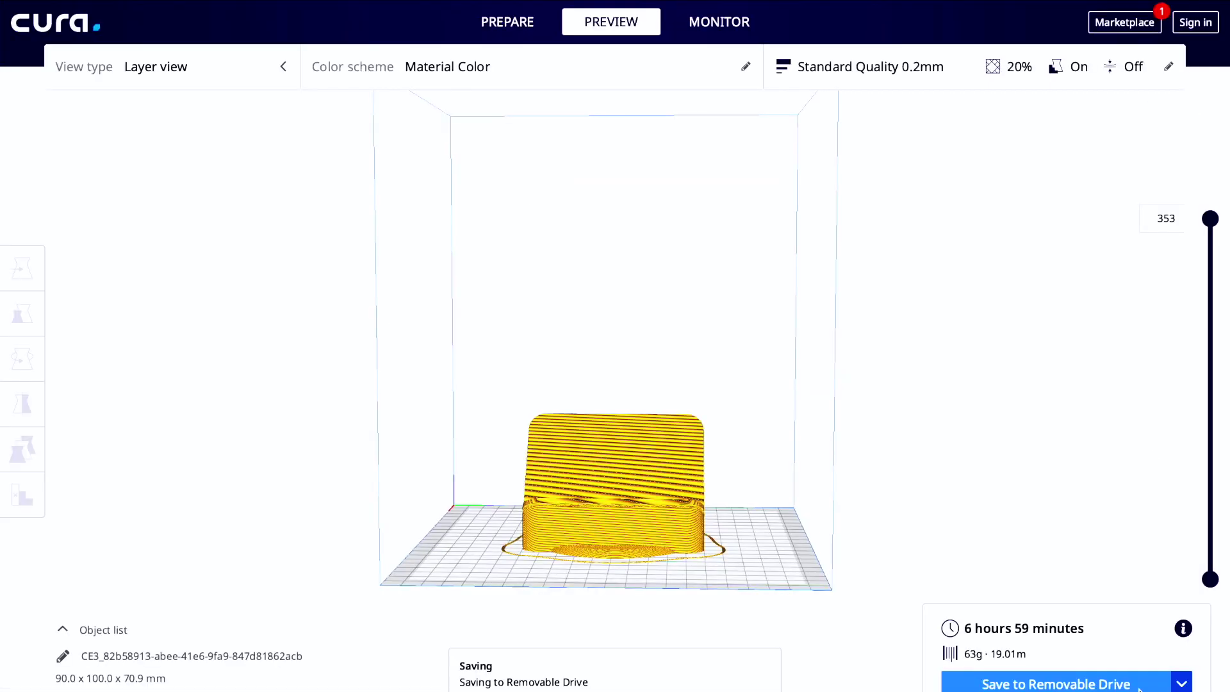